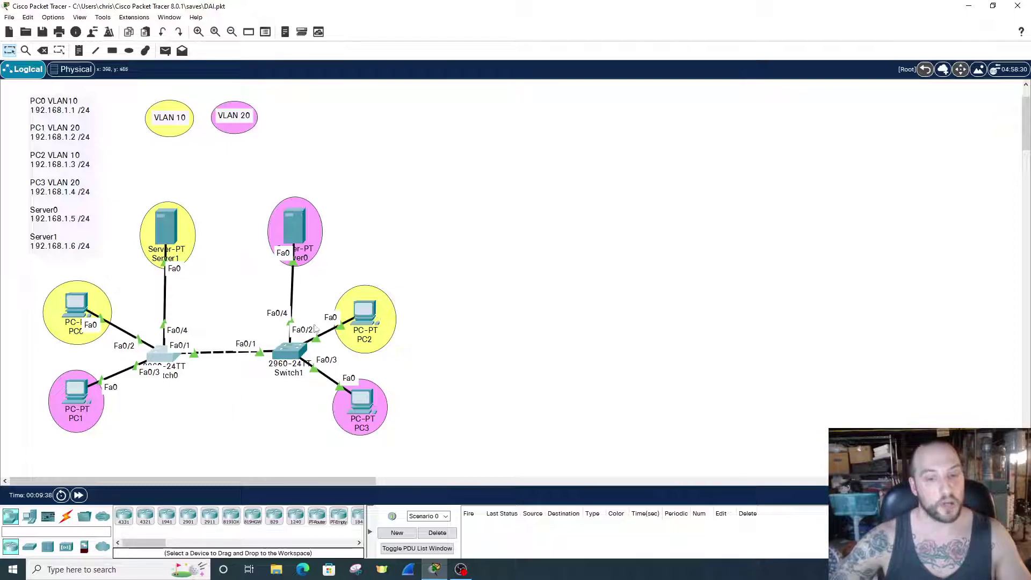
# Open Switch0's CLI and enter global configuration mode with en and conf t
pyautogui.click(161, 355)
pyautogui.moveTo(483, 97); pyautogui.dragTo(619, 93)
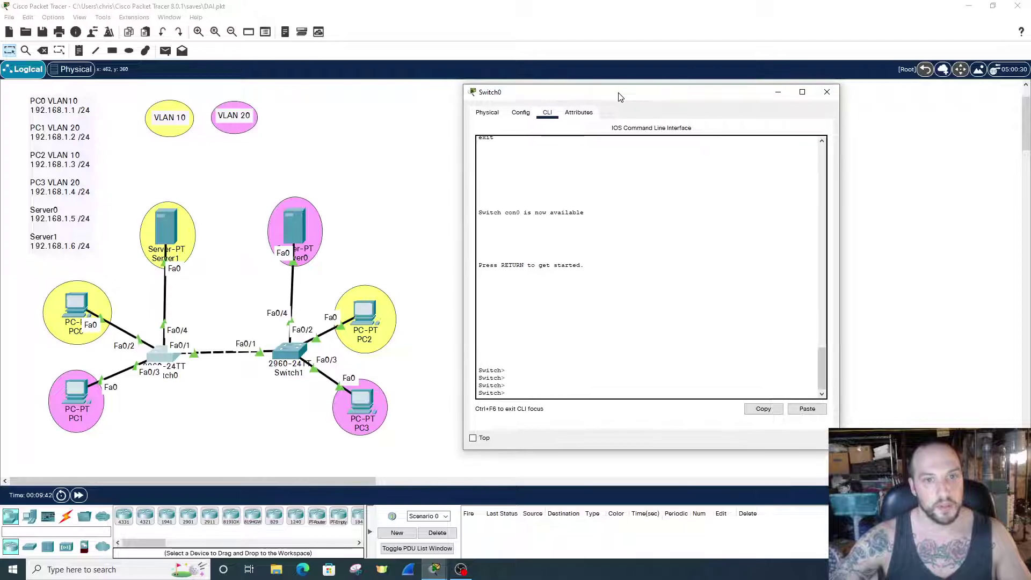
pyautogui.write('en')
pyautogui.press('Return')
pyautogui.write('conf t')
pyautogui.press('Return')
pyautogui.press('Return')
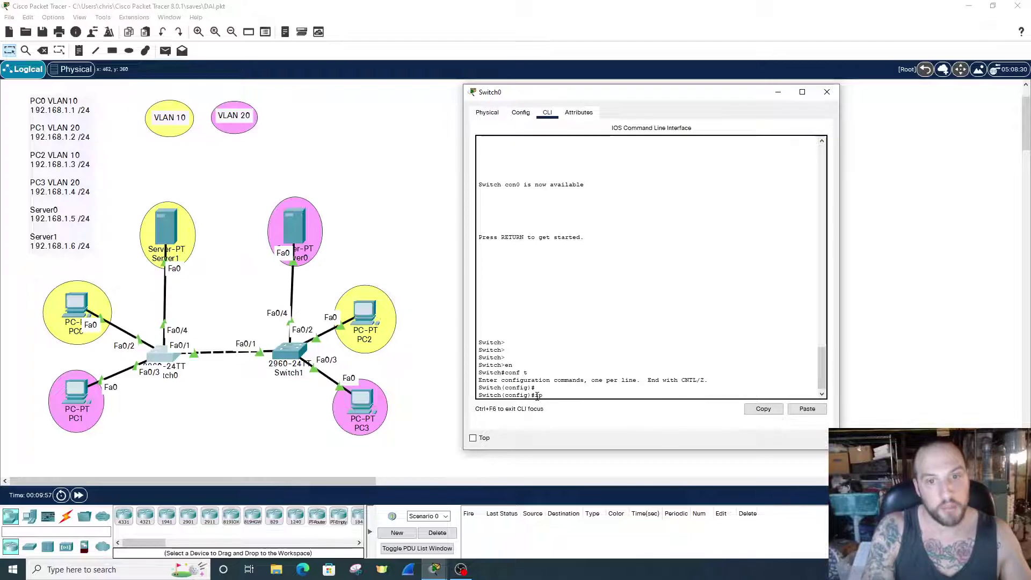
# List Switch0's VLANs with do show vlan brief, showing VLAN 10 TECH and 20 HR
pyautogui.write('p inspecti')
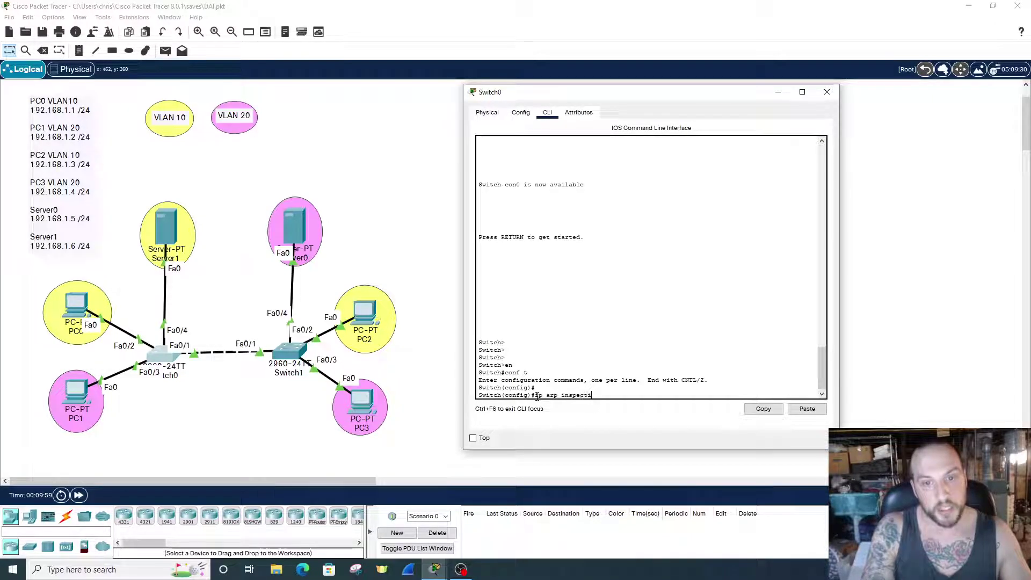
pyautogui.write('on vlan')
pyautogui.press('BackSpace')
pyautogui.press('BackSpace')
pyautogui.press('BackSpace')
pyautogui.press('BackSpace')
pyautogui.press('BackSpace')
pyautogui.press('BackSpace')
pyautogui.press('BackSpace')
pyautogui.press('BackSpace')
pyautogui.press('BackSpace')
pyautogui.press('BackSpace')
pyautogui.press('BackSpace')
pyautogui.press('BackSpace')
pyautogui.press('BackSpace')
pyautogui.press('BackSpace')
pyautogui.press('BackSpace')
pyautogui.press('BackSpace')
pyautogui.press('BackSpace')
pyautogui.press('BackSpace')
pyautogui.press('BackSpace')
pyautogui.press('BackSpace')
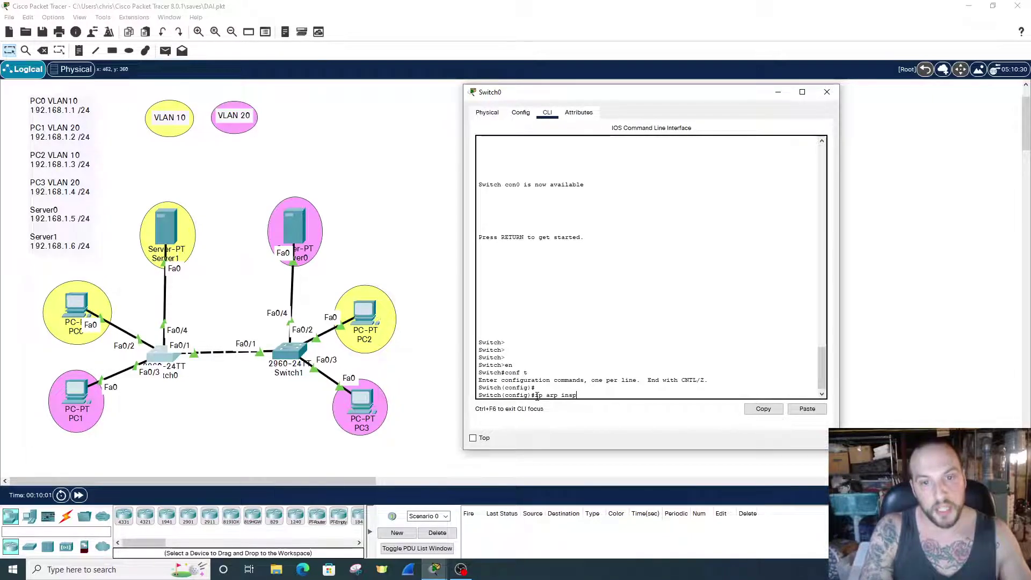
pyautogui.write('do show vlan brief')
pyautogui.press('Return')
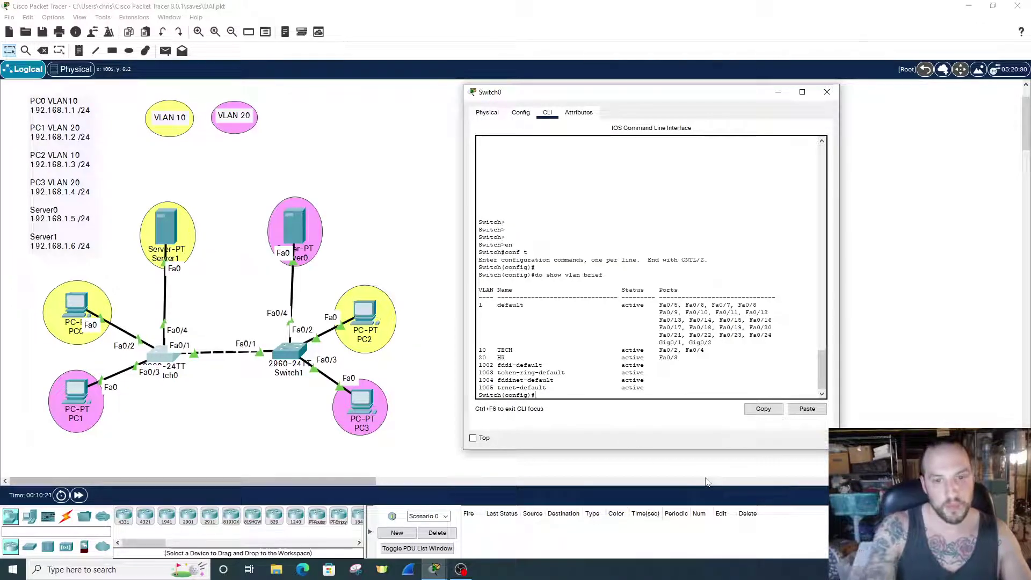
# Enter ip arp inspection vlan 10, then the same command for VLAN 20 on Switch0
pyautogui.press('Return')
pyautogui.press('Return')
pyautogui.write('ip arp in')
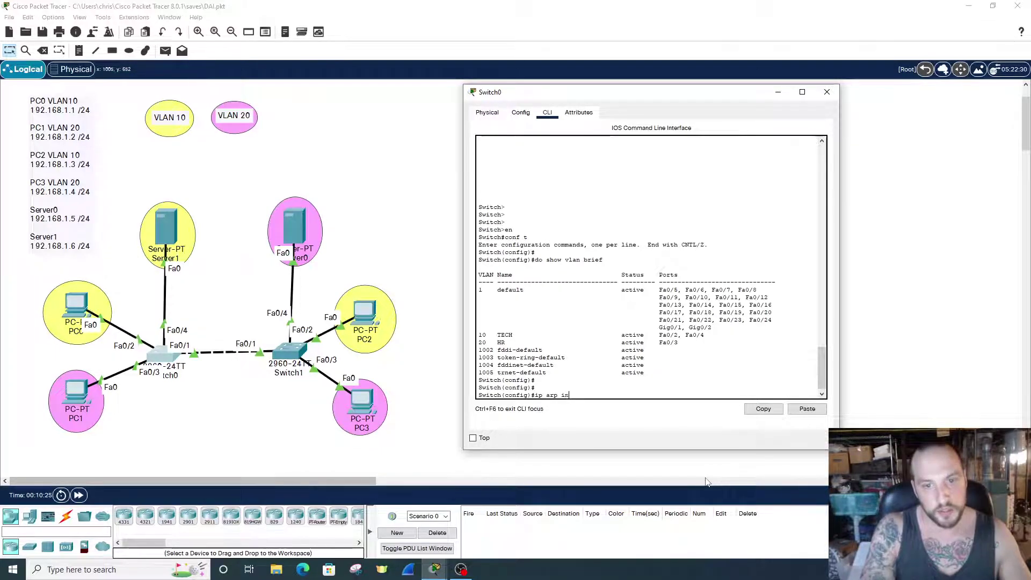
pyautogui.write('spection vlan 10')
pyautogui.press('Return')
pyautogui.press('Up')
pyautogui.press('BackSpace')
pyautogui.write('20')
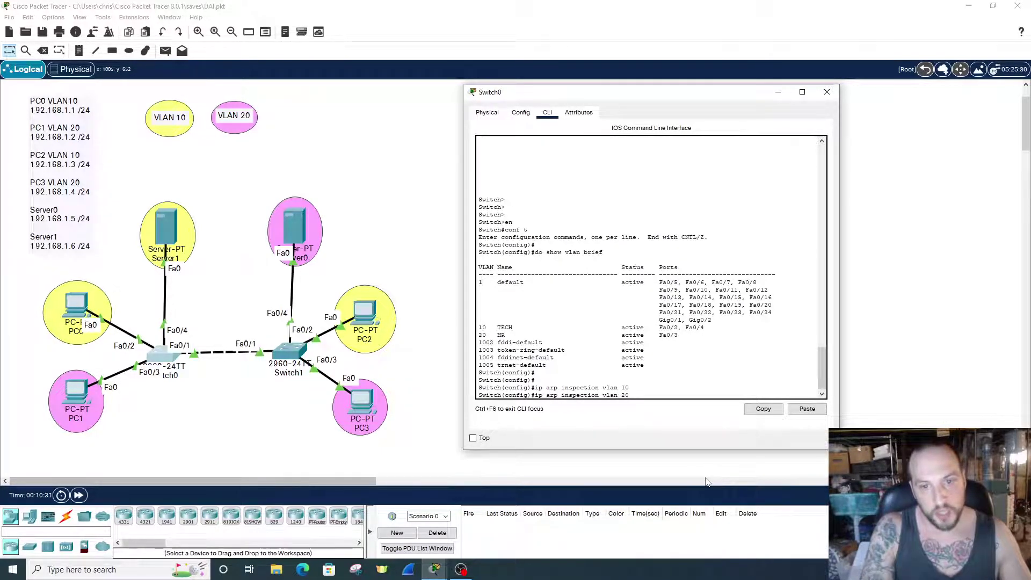
pyautogui.press('Return')
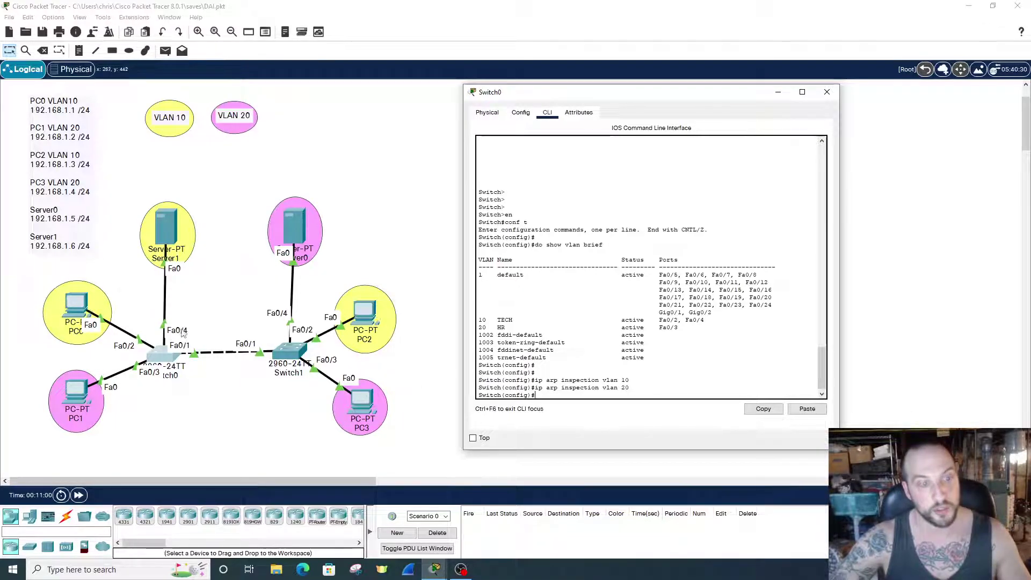
# Trust interface fa0/4 on Switch0 with ip arp inspection trust
pyautogui.write('ip')
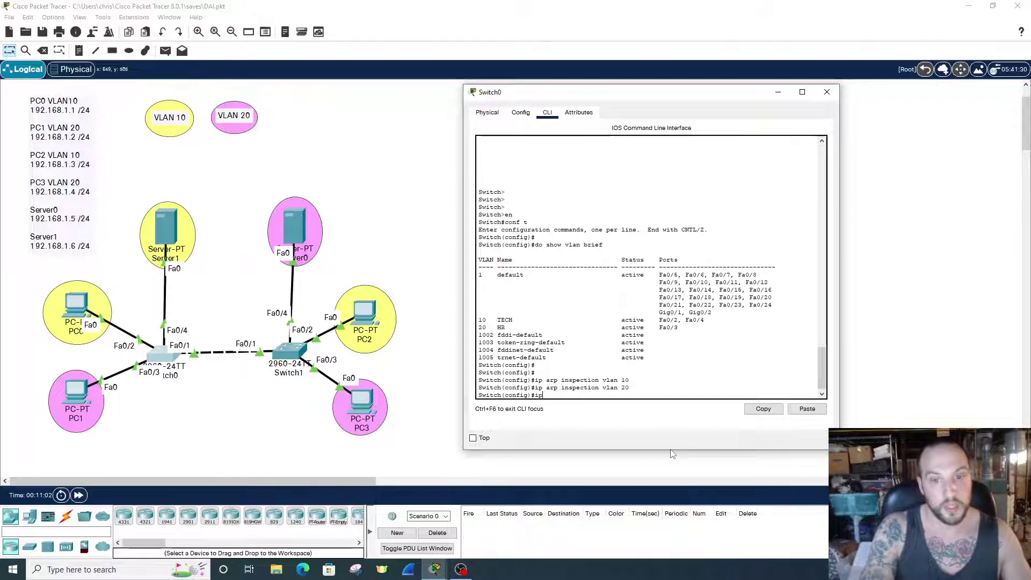
pyautogui.press('BackSpace')
pyautogui.press('BackSpace')
pyautogui.write('interface fa0/4')
pyautogui.press('Return')
pyautogui.write('s')
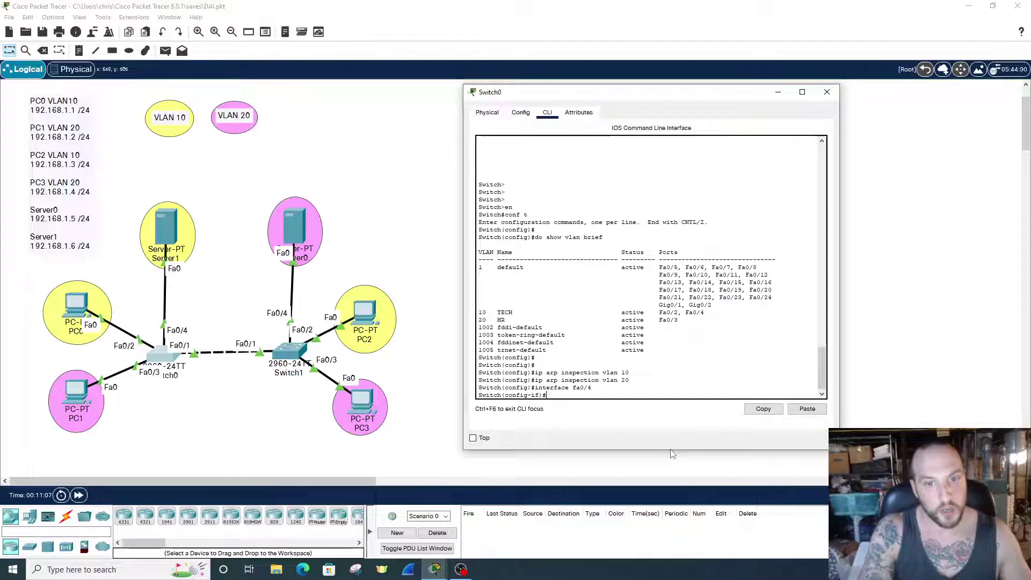
pyautogui.write('p arp')
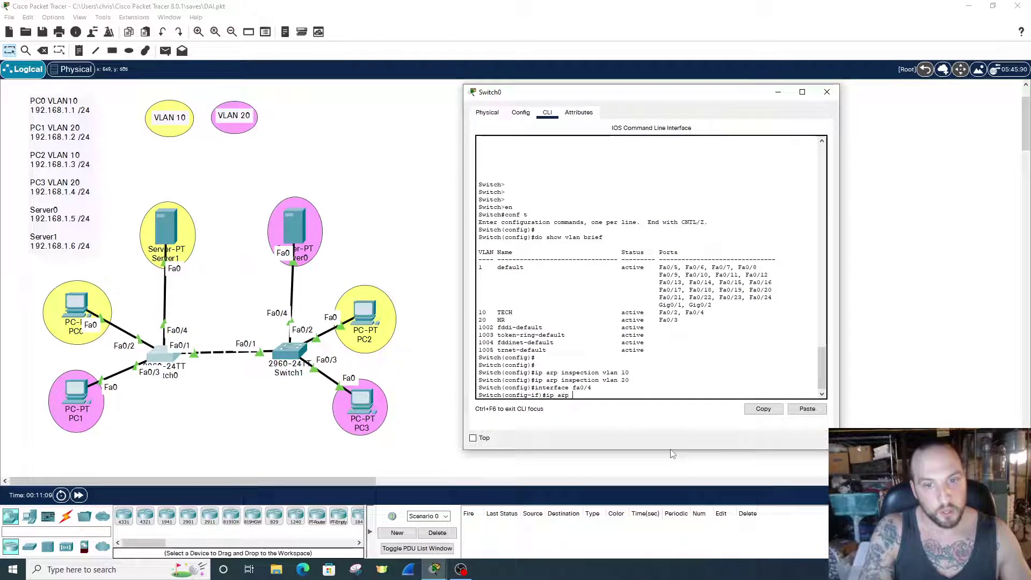
pyautogui.write(' inspection trust')
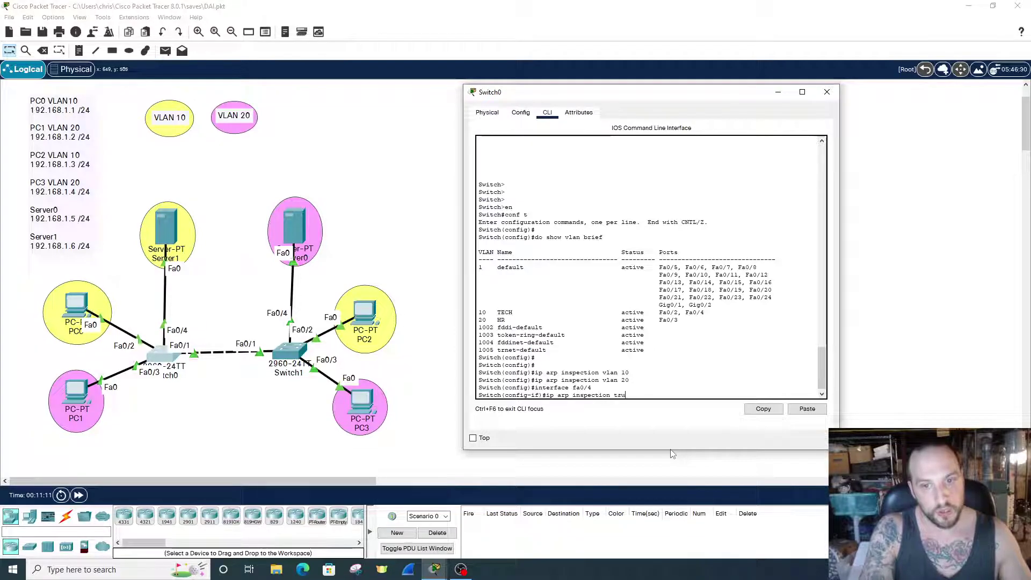
pyautogui.press('Return')
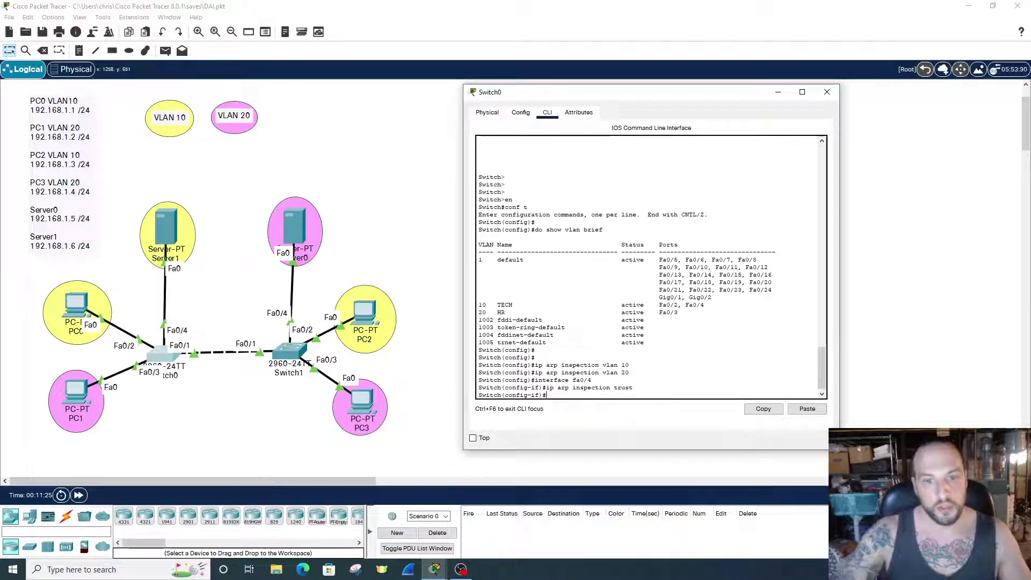
# Try ip arp inspection validate in interface mode, then return to global configuration
pyautogui.write('ip arp c')
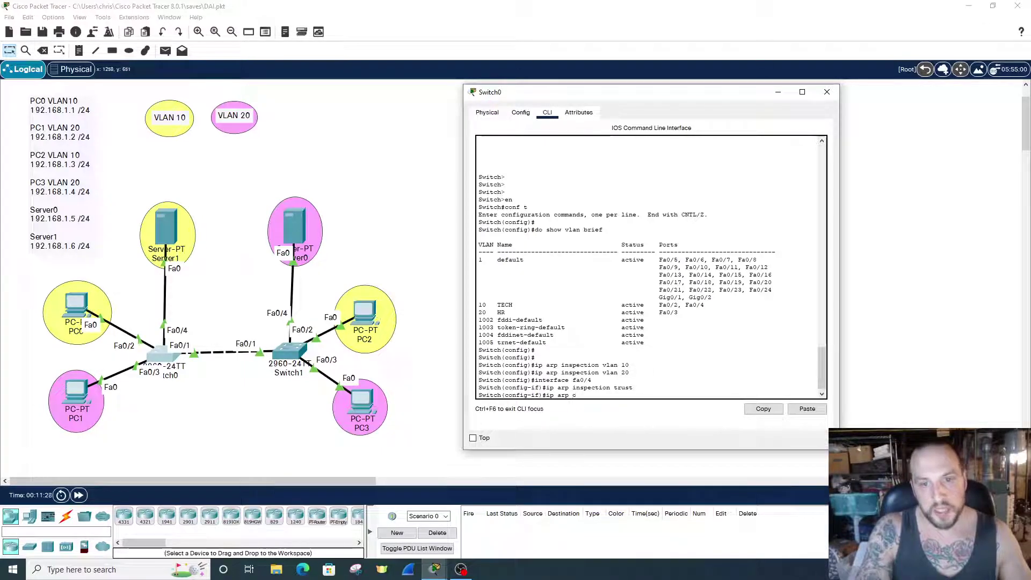
pyautogui.press('BackSpace')
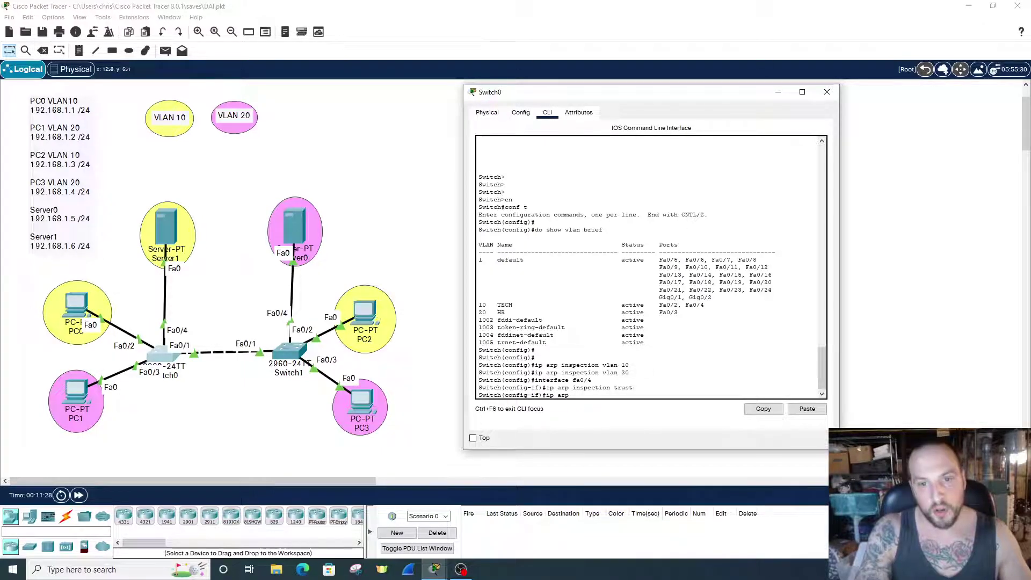
pyautogui.write('inspection validate ?')
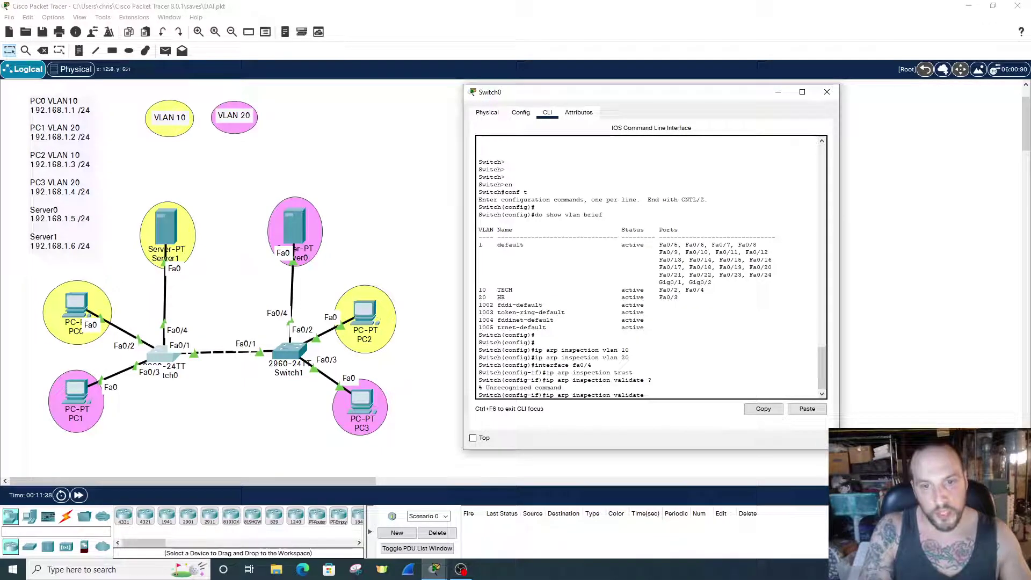
pyautogui.press('BackSpace')
pyautogui.press('BackSpace')
pyautogui.press('BackSpace')
pyautogui.press('BackSpace')
pyautogui.press('BackSpace')
pyautogui.press('BackSpace')
pyautogui.press('BackSpace')
pyautogui.press('BackSpace')
pyautogui.press('BackSpace')
pyautogui.press('BackSpace')
pyautogui.press('BackSpace')
pyautogui.press('BackSpace')
pyautogui.press('BackSpace')
pyautogui.press('BackSpace')
pyautogui.press('BackSpace')
pyautogui.press('BackSpace')
pyautogui.press('BackSpace')
pyautogui.press('BackSpace')
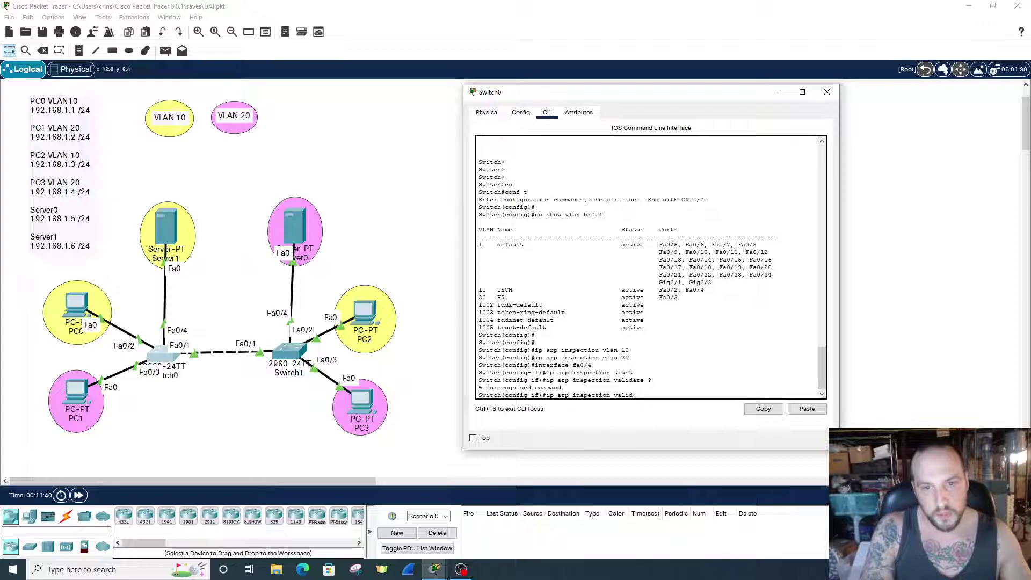
pyautogui.press('Return')
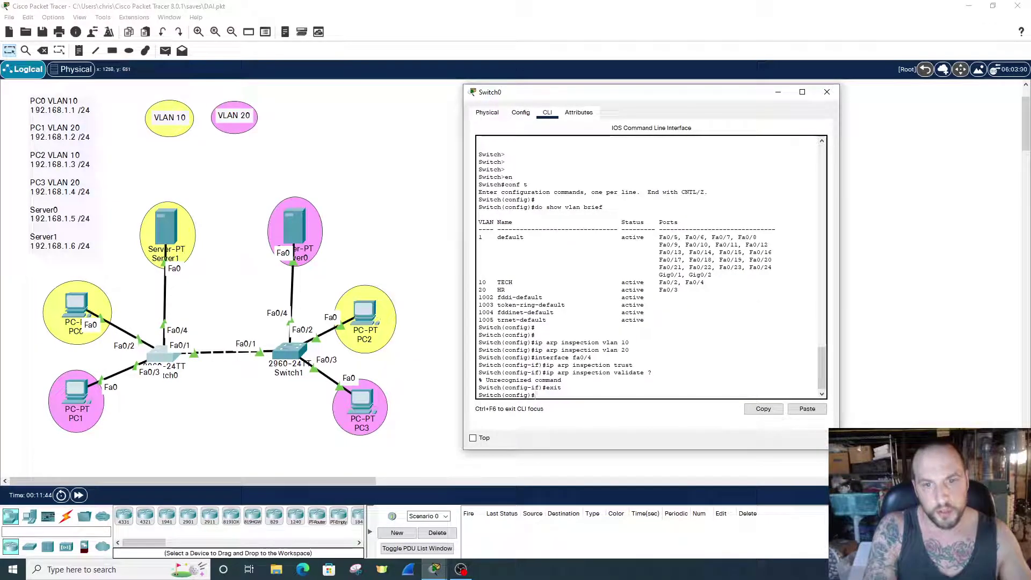
# Set ip arp inspection validate dst-mac src-mac ip on Switch0 and exit to privileged mode
pyautogui.write('ip arp ins')
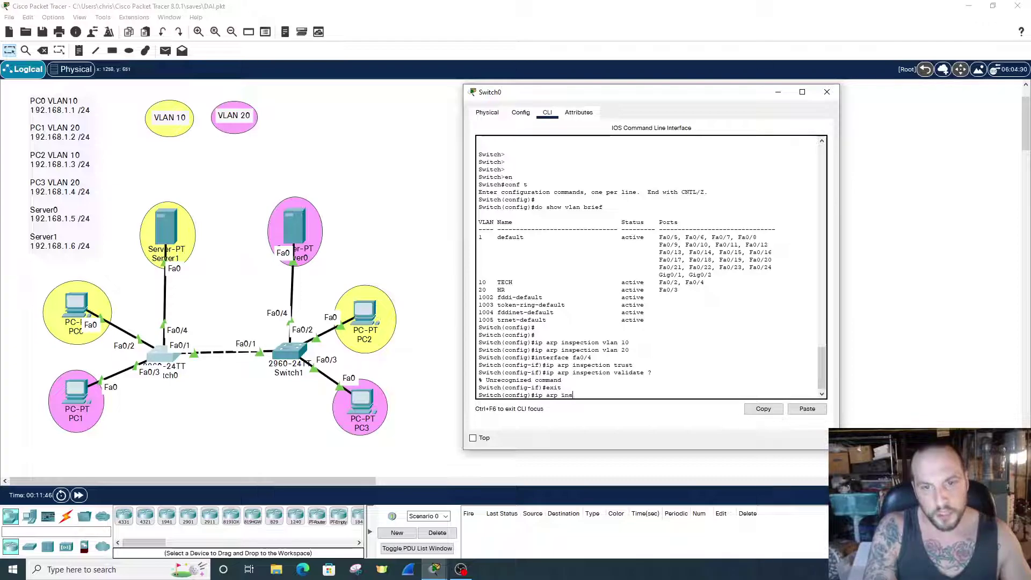
pyautogui.write('pection validate')
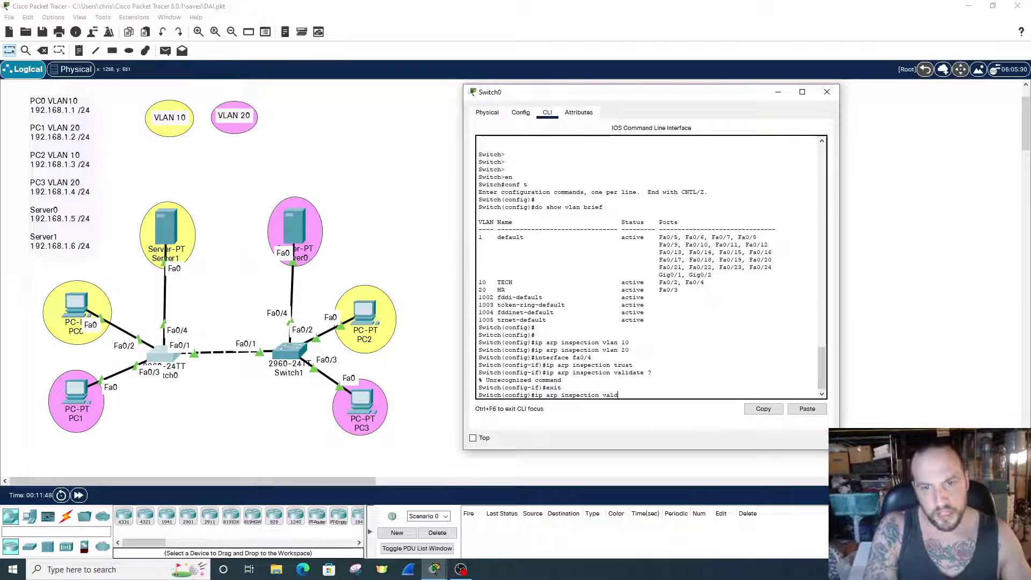
pyautogui.write(' ?')
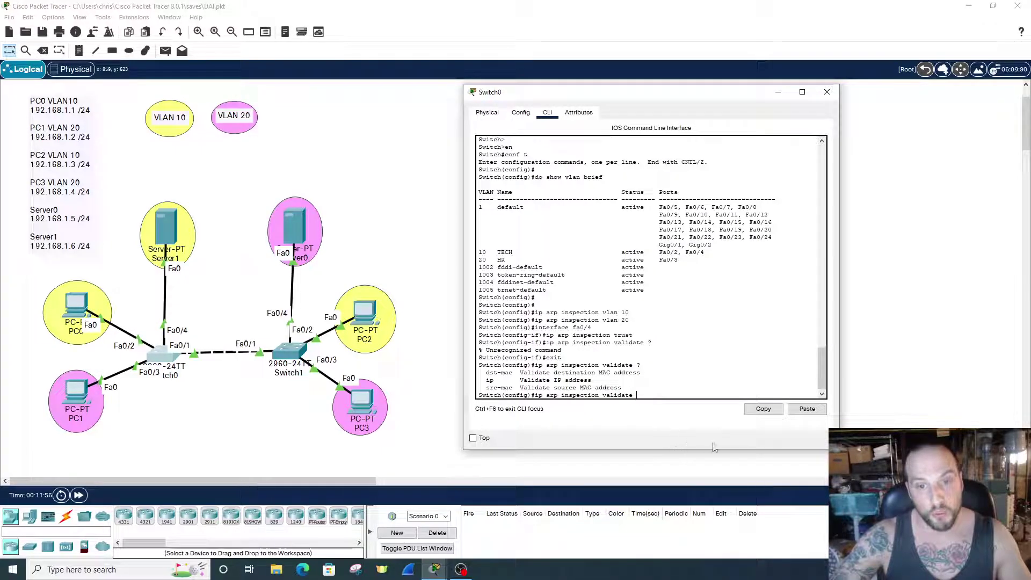
pyautogui.write('-mac src-mac ip')
pyautogui.press('Return')
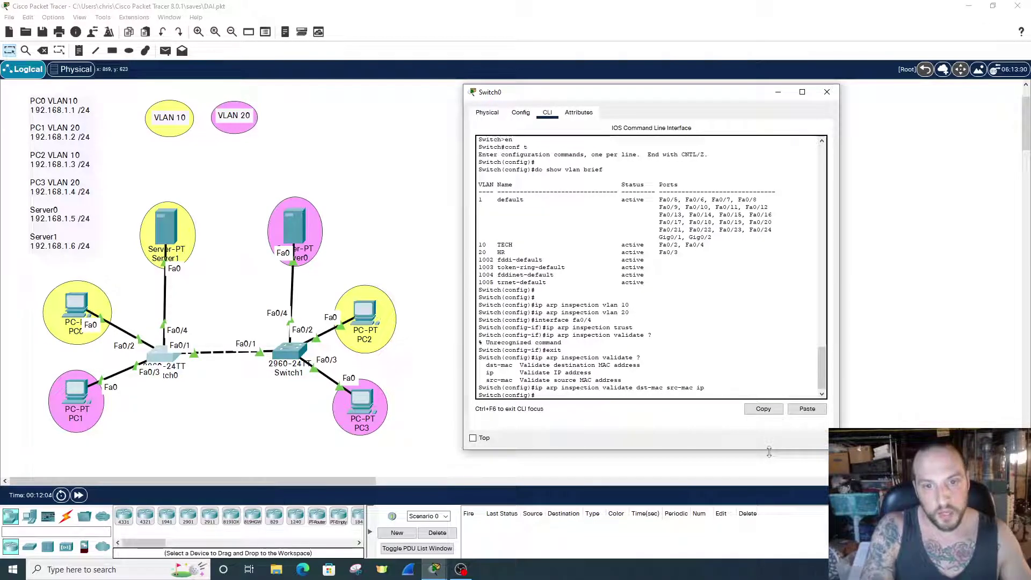
pyautogui.write('exit')
pyautogui.press('Return')
pyautogui.press('Return')
pyautogui.press('Return')
pyautogui.write('e')
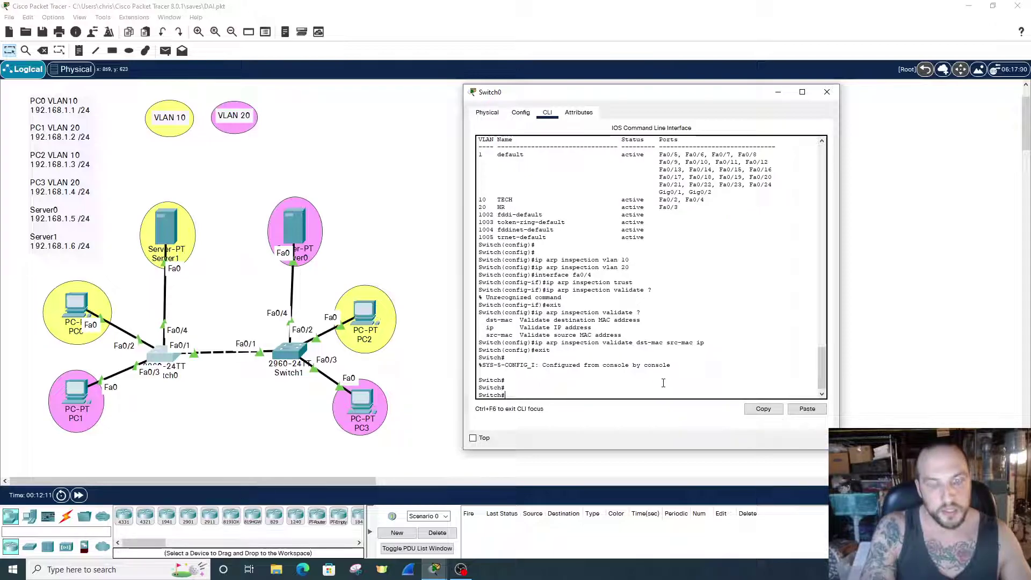
pyautogui.write('show i')
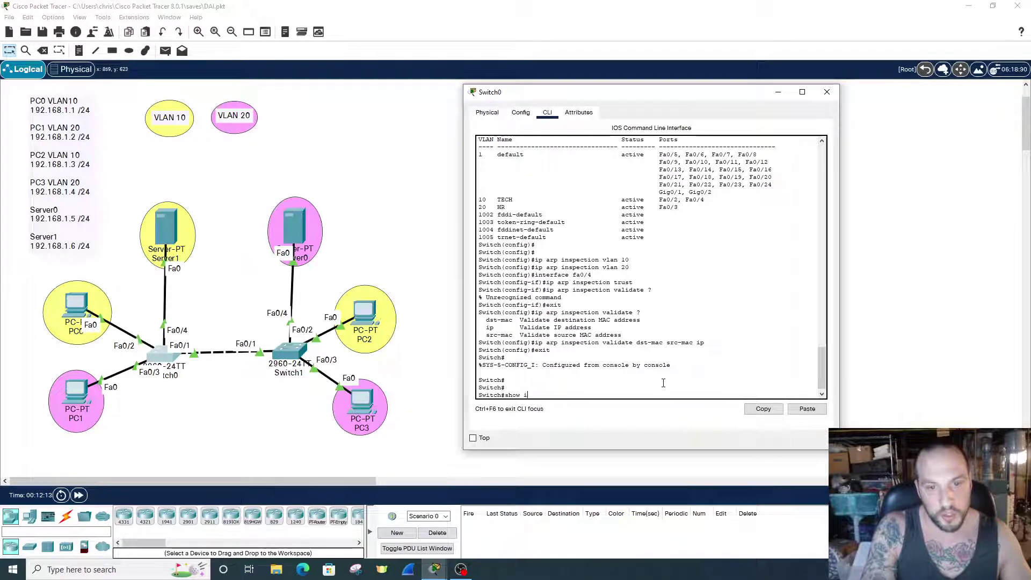
pyautogui.write('p arp inspection')
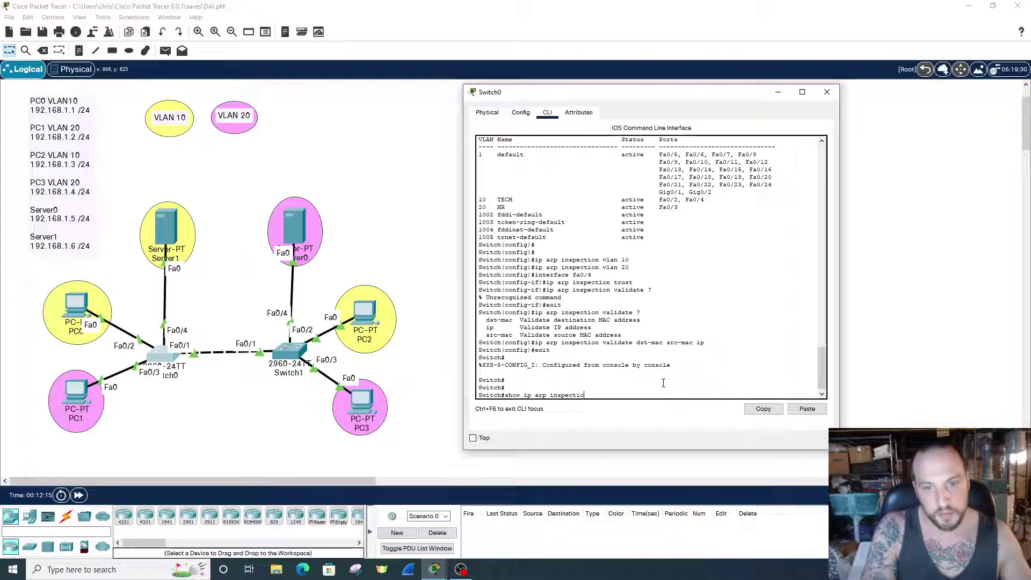
# Show Switch0's full show ip arp inspection report, confirming VLANs 10 and 20 active
pyautogui.press('Return')
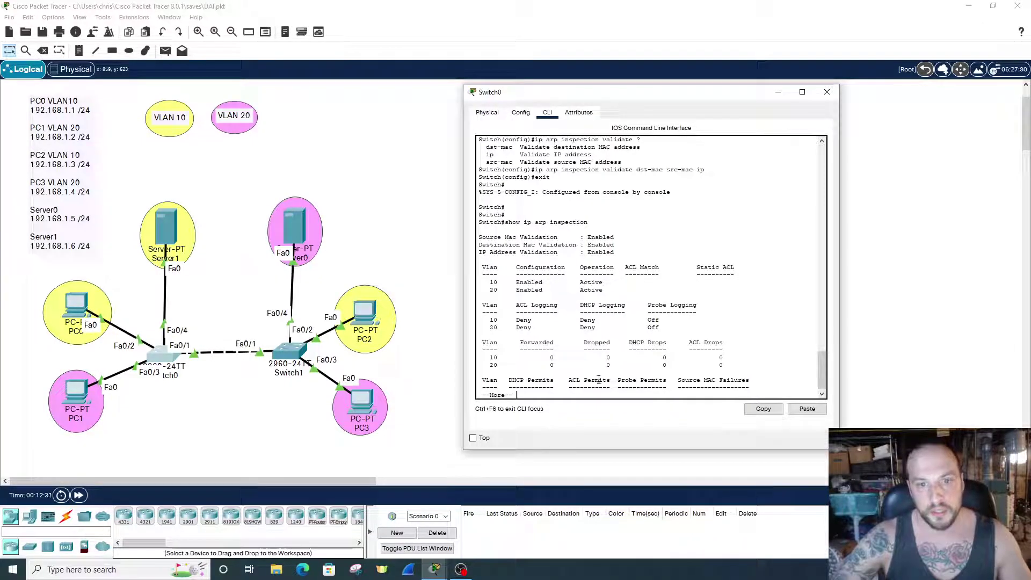
pyautogui.press('space')
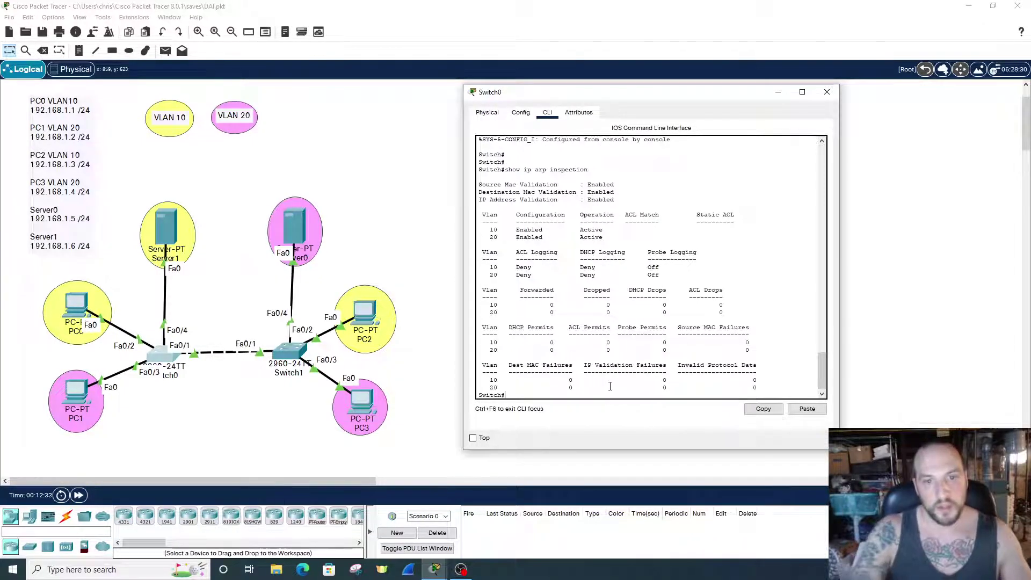
# Close Switch0 and put Switch1's CLI into global configuration mode with en and conf t
pyautogui.click(827, 92)
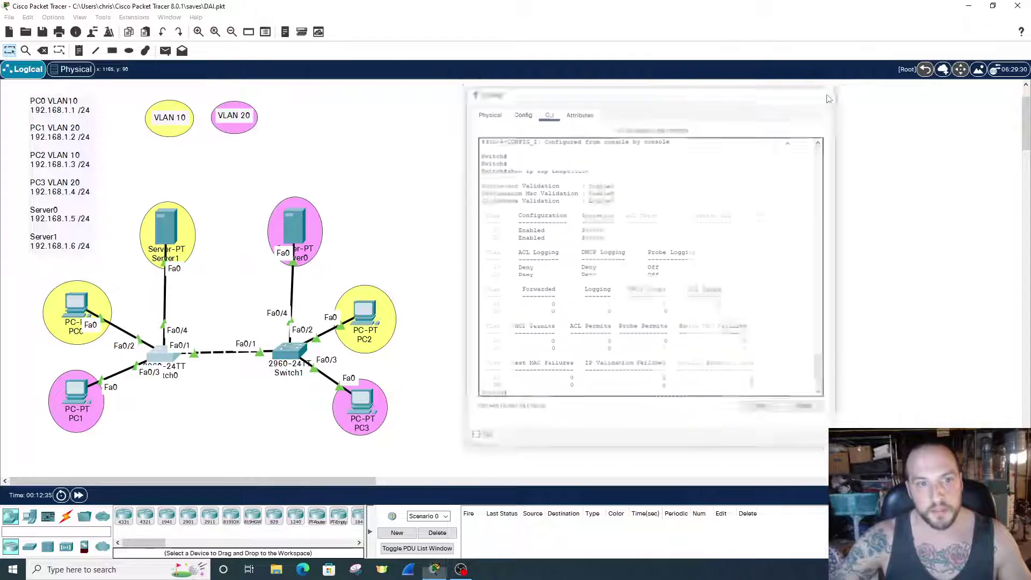
pyautogui.click(289, 352)
pyautogui.moveTo(495, 97); pyautogui.dragTo(602, 97)
pyautogui.write('en')
pyautogui.press('Return')
pyautogui.write('conf t')
pyautogui.press('Return')
# Enable ip arp inspection for VLAN 10 and VLAN 20 on Switch1
pyautogui.press('Return')
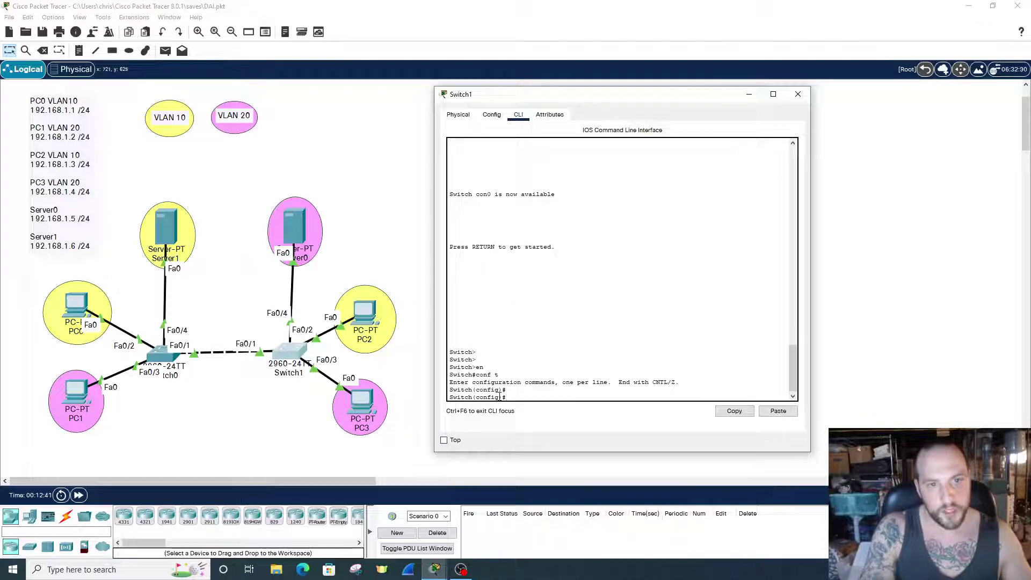
pyautogui.write('ip arp inspection vlan 10')
pyautogui.press('Return')
pyautogui.press('Up')
pyautogui.press('BackSpace')
pyautogui.press('BackSpace')
pyautogui.write('20')
pyautogui.press('Return')
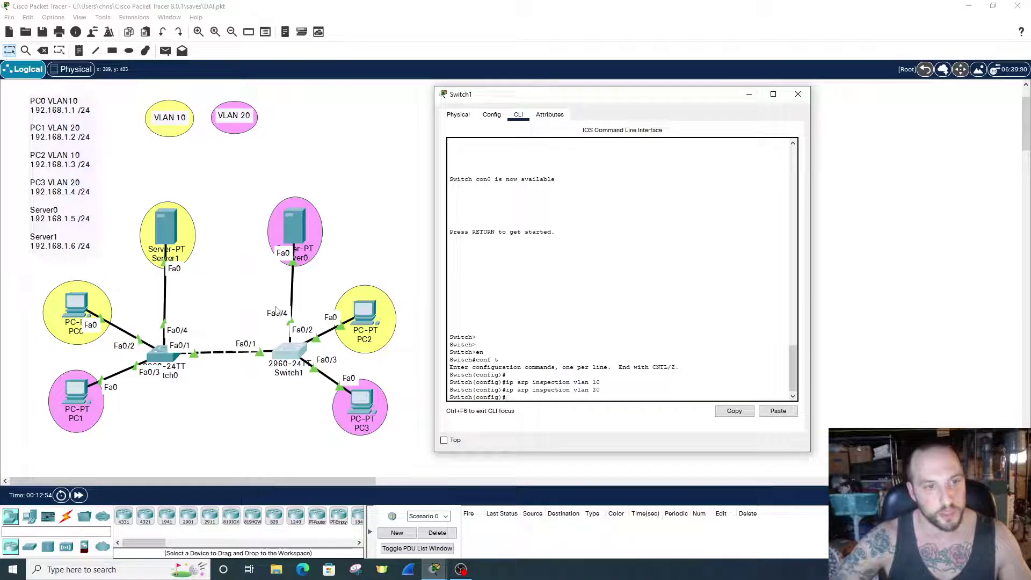
# Trust Switch1's interface fa0/4 for ARP inspection and exit back to global configuration
pyautogui.write('interface fa')
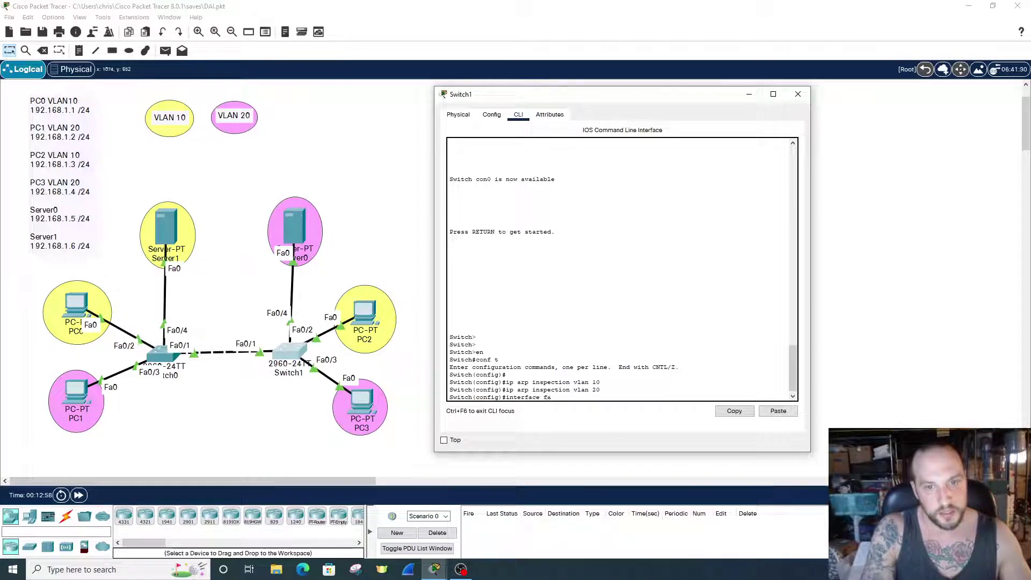
pyautogui.write('0/4')
pyautogui.press('Return')
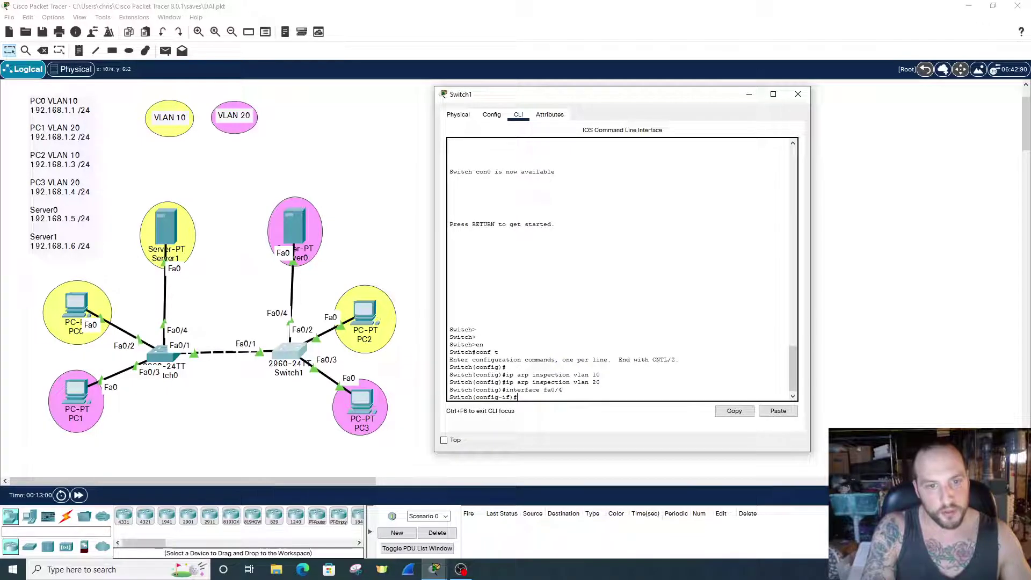
pyautogui.write('ip arp inspec')
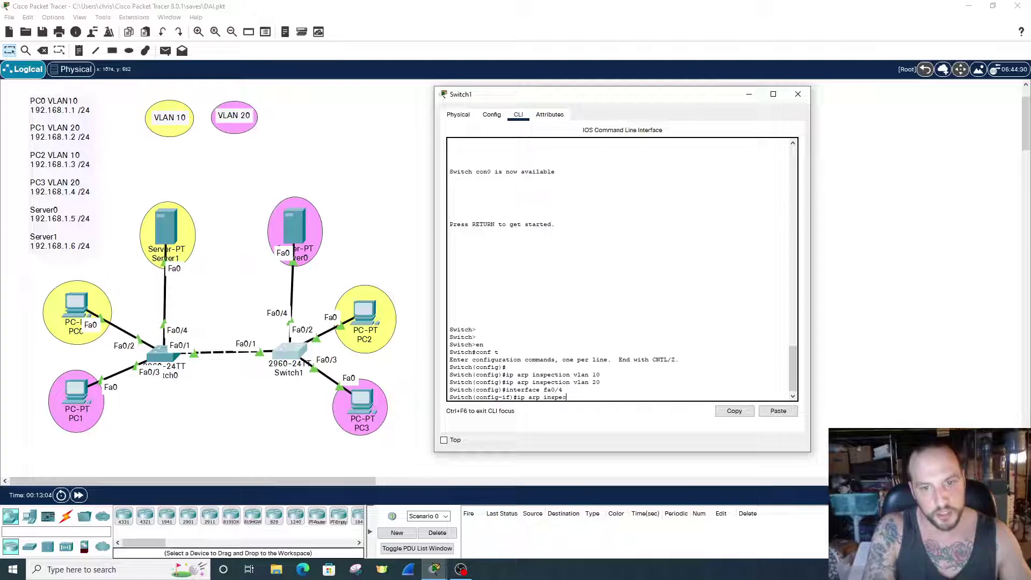
pyautogui.write('tion trust')
pyautogui.press('Return')
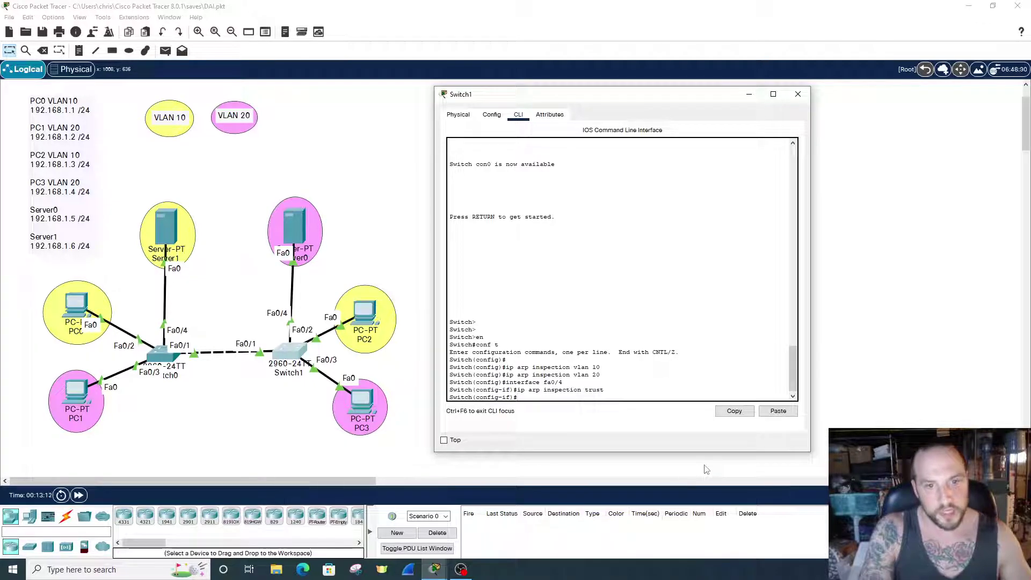
pyautogui.write('xit')
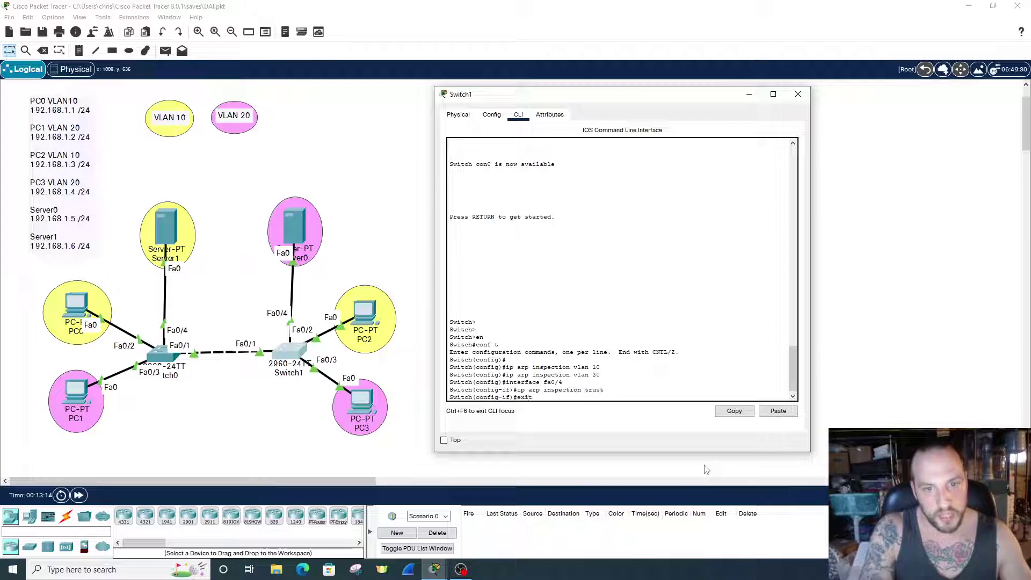
pyautogui.press('Return')
pyautogui.press('Return')
pyautogui.press('Return')
pyautogui.write('ip arp inspecti')
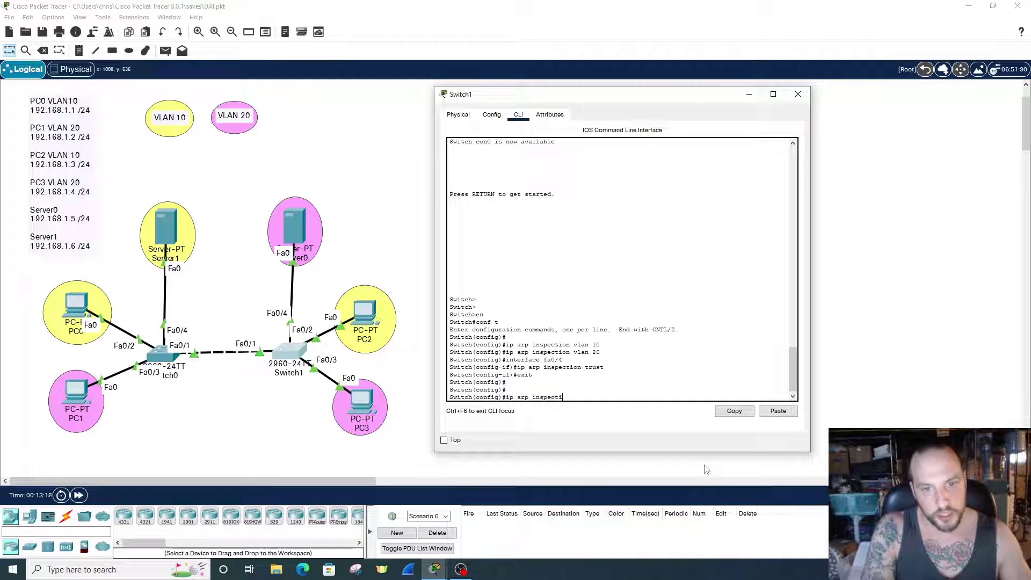
pyautogui.write('on validate ?')
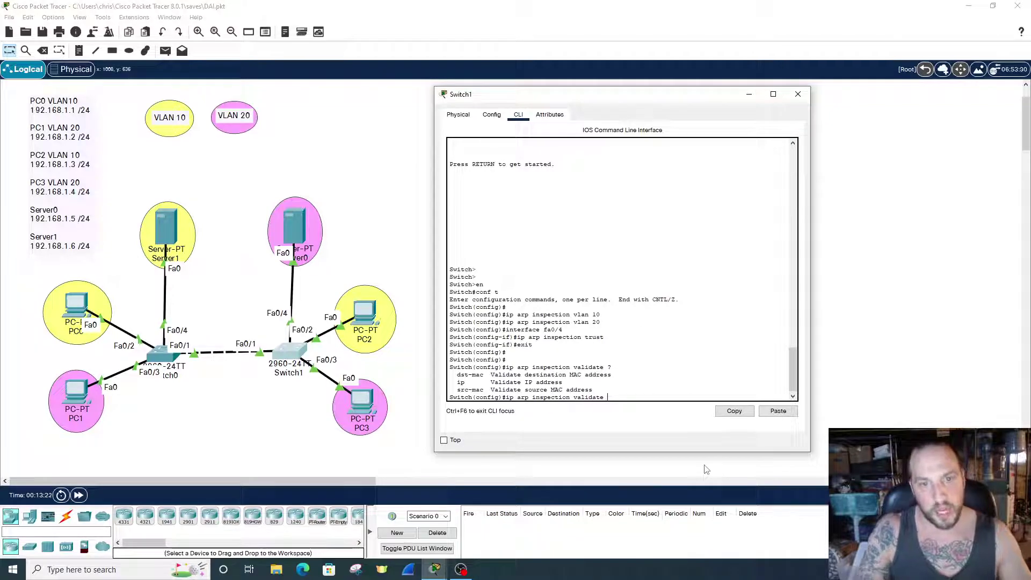
pyautogui.write('src-mac dst-mac ip')
# Apply src-mac, dst-mac and ip ARP validation on Switch1 and exit configuration mode
pyautogui.press('Return')
pyautogui.write('exit')
pyautogui.press('Return')
pyautogui.press('Return')
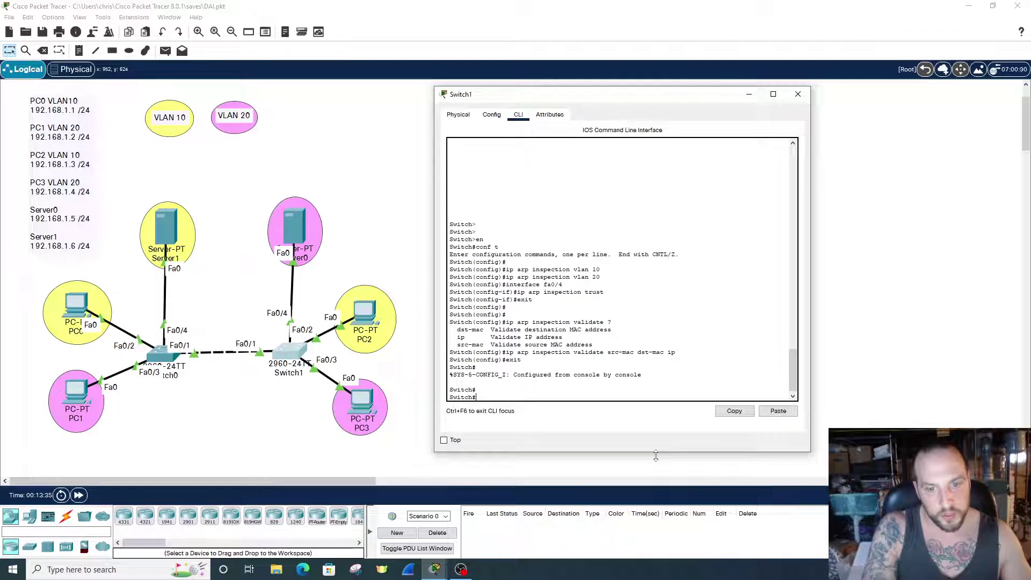
# Show Switch1's full show ip arp inspection report with VLANs 10 and 20 active
pyautogui.write('show')
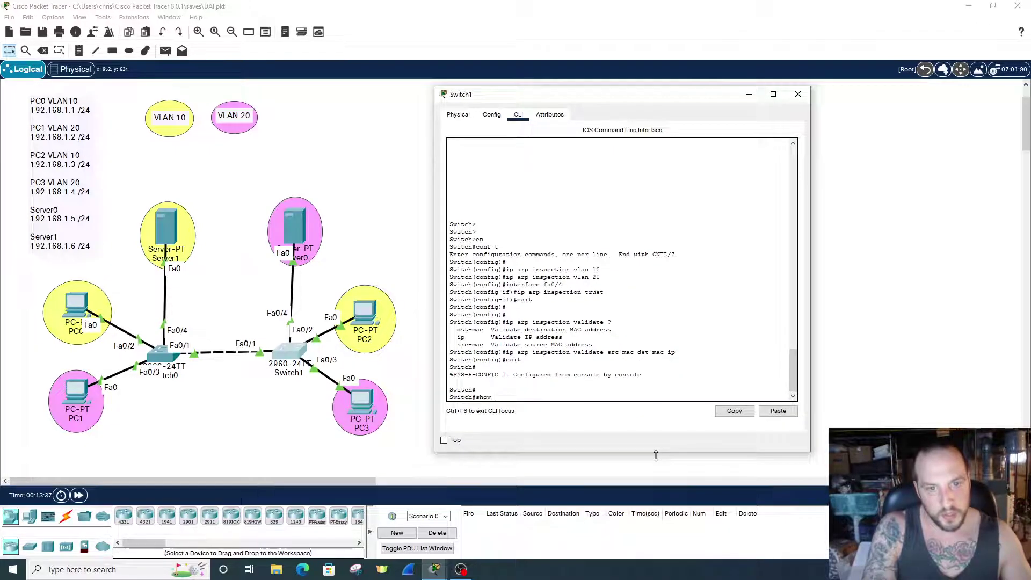
pyautogui.write(' ip arp inspection')
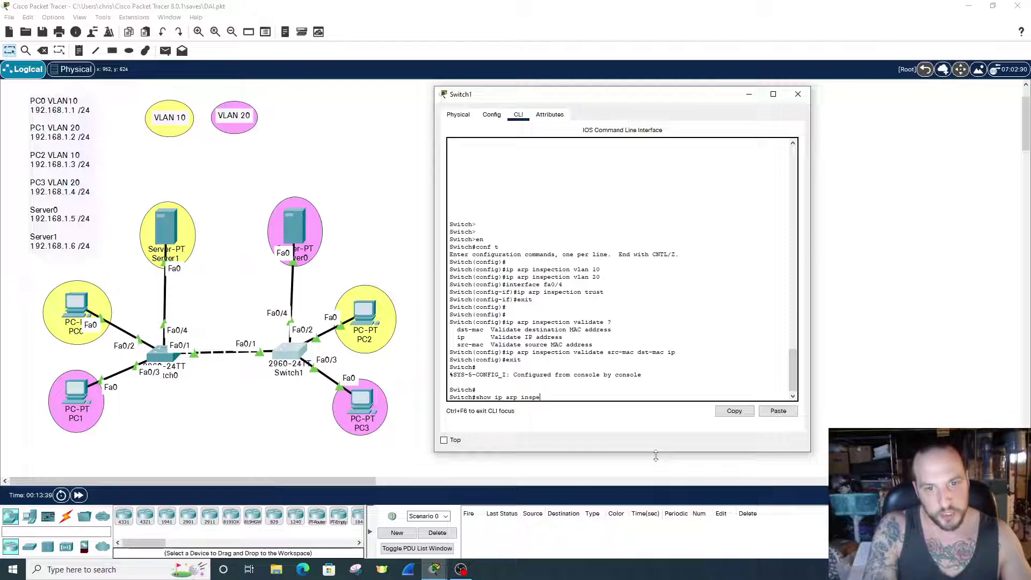
pyautogui.press('Return')
pyautogui.press('space')
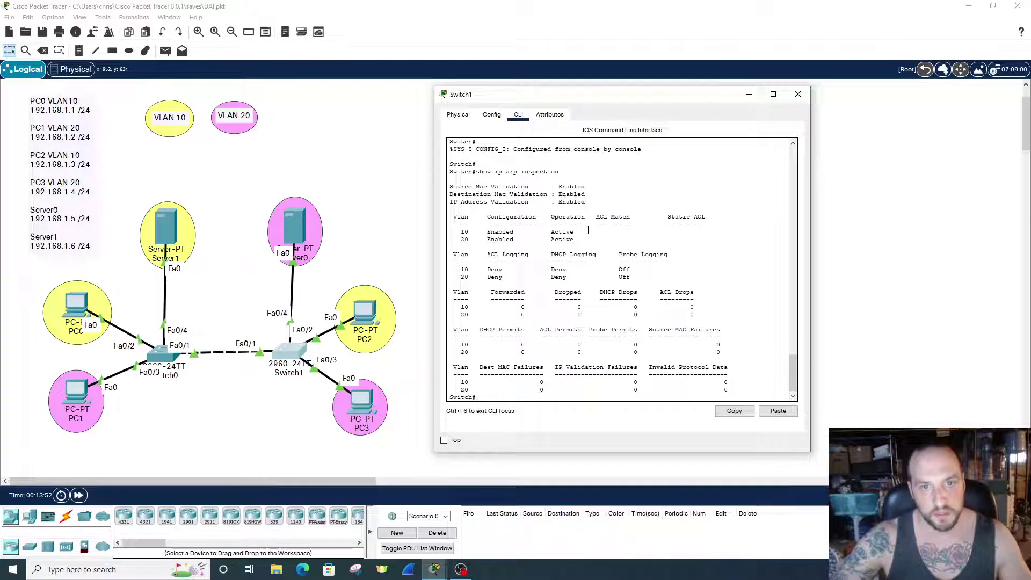
pyautogui.scroll(-1, 613, 275)
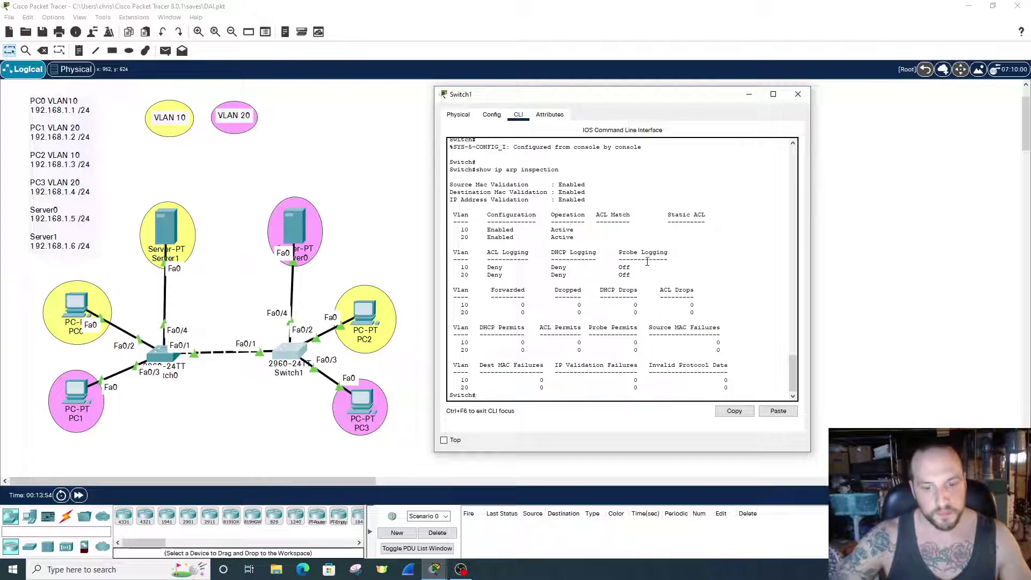
# Close Switch1 and ping 192.168.1.4 from PC1's Command Prompt
pyautogui.click(799, 96)
pyautogui.click(64, 398)
pyautogui.moveTo(507, 103); pyautogui.dragTo(632, 109)
pyautogui.click(513, 121)
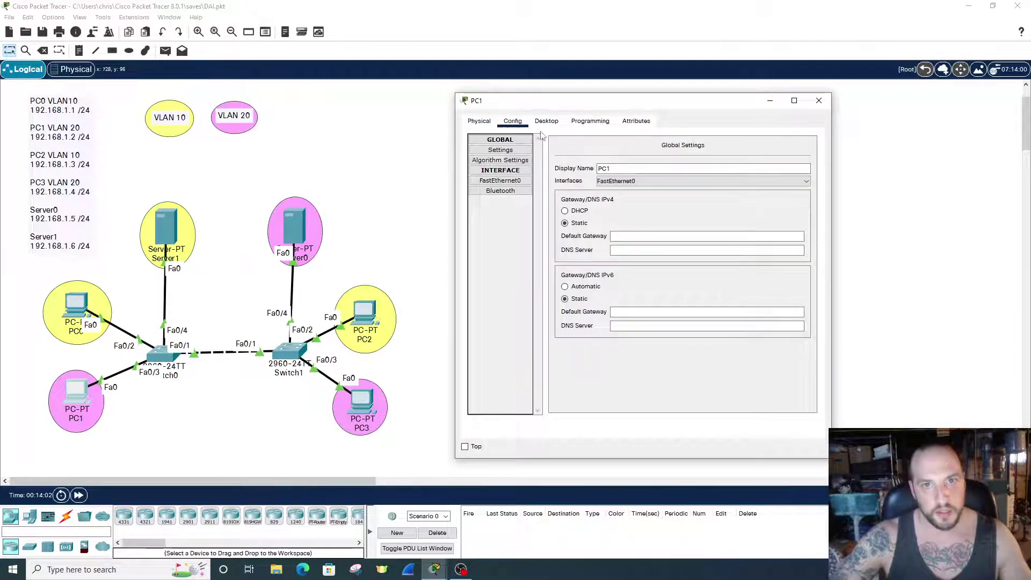
pyautogui.click(547, 121)
pyautogui.click(693, 174)
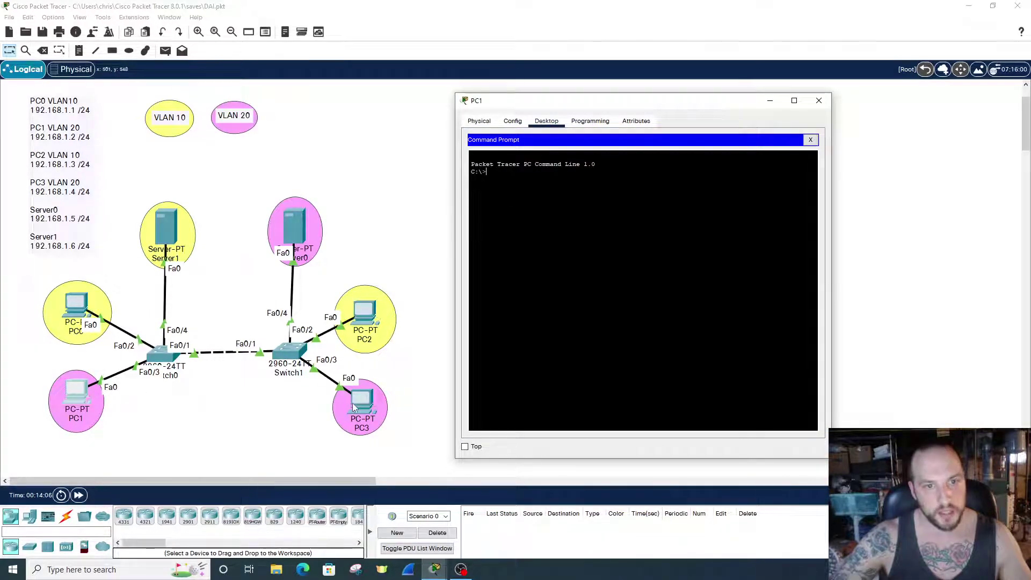
pyautogui.write('ping ')
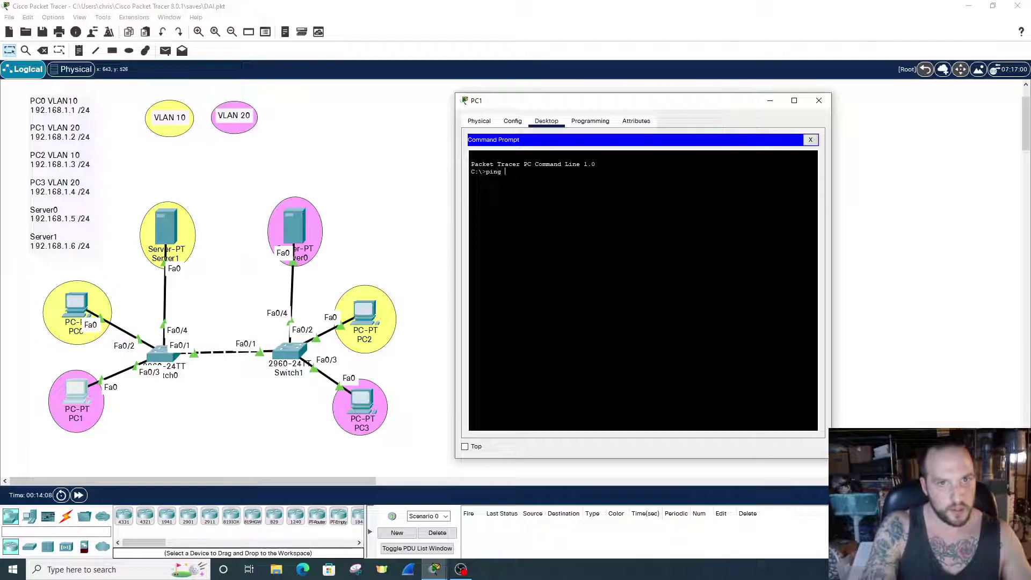
pyautogui.write('192.16')
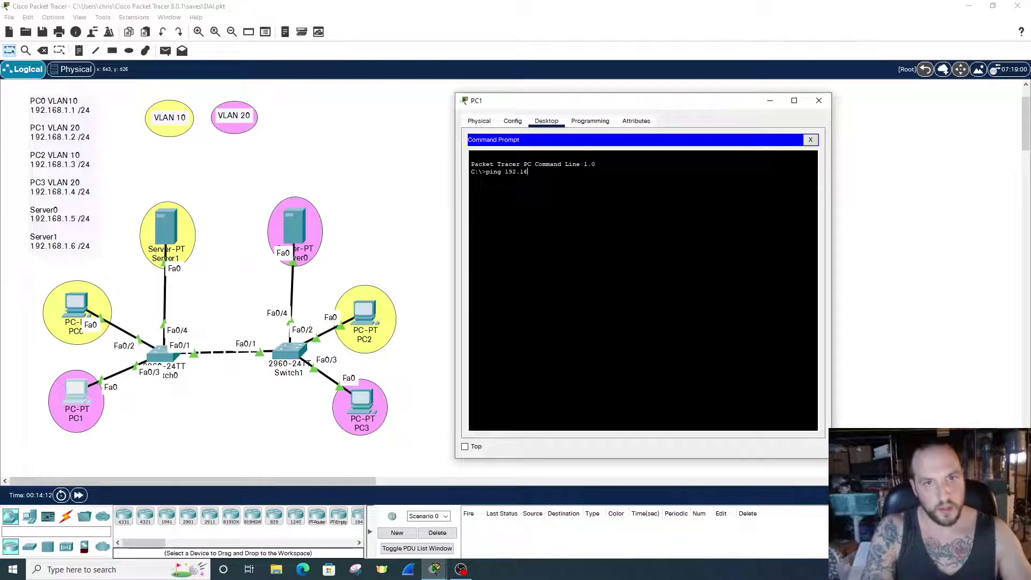
pyautogui.write('8.1.4')
pyautogui.press('Return')
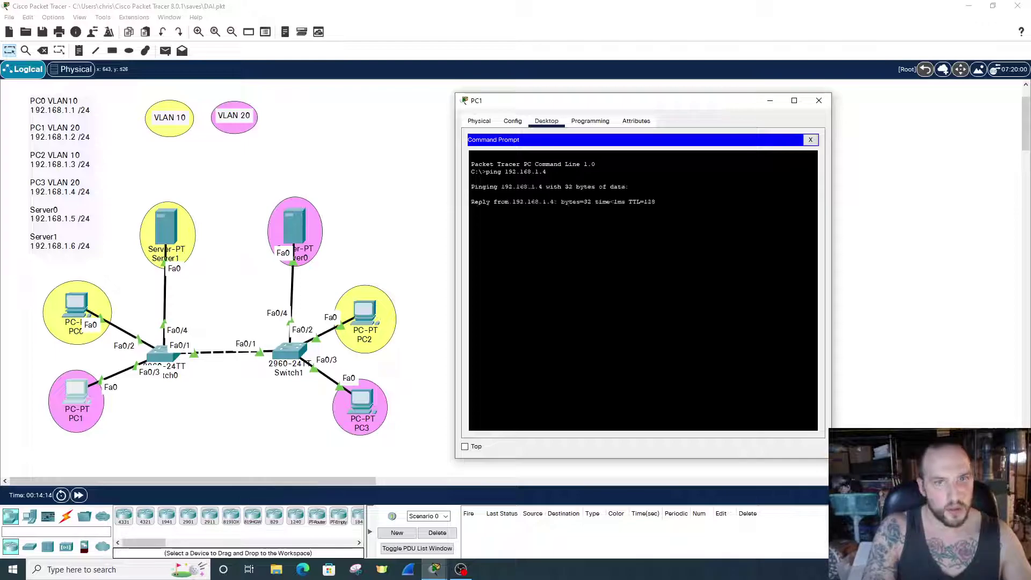